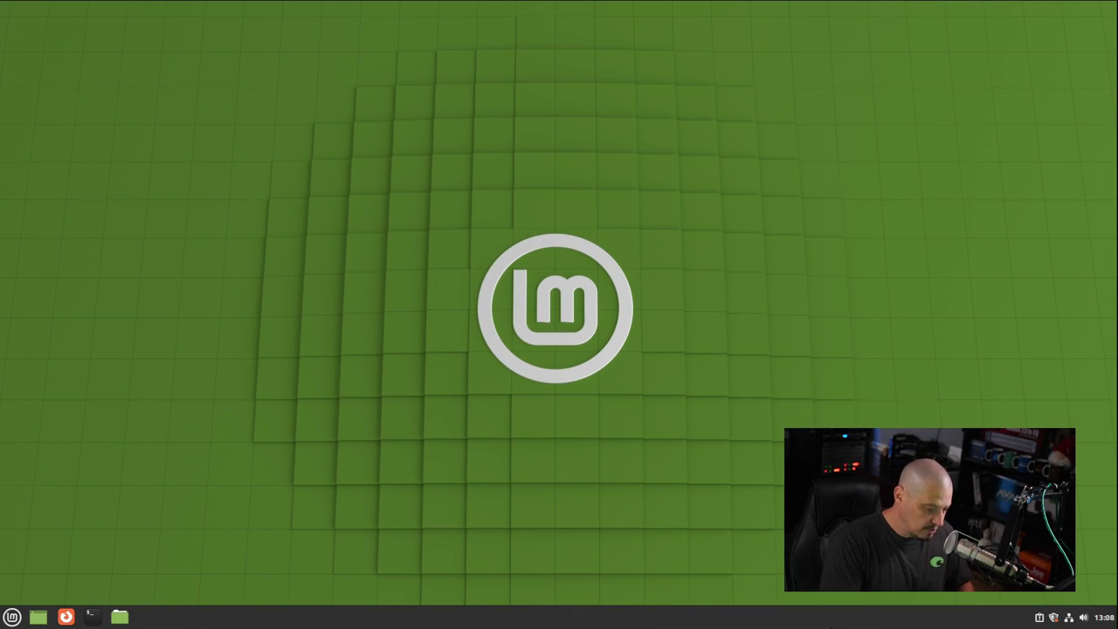
# Open a terminal, maximize its window and enlarge the text by five zoom levels
pyautogui.hotkey('ctrl', 'alt', 't')
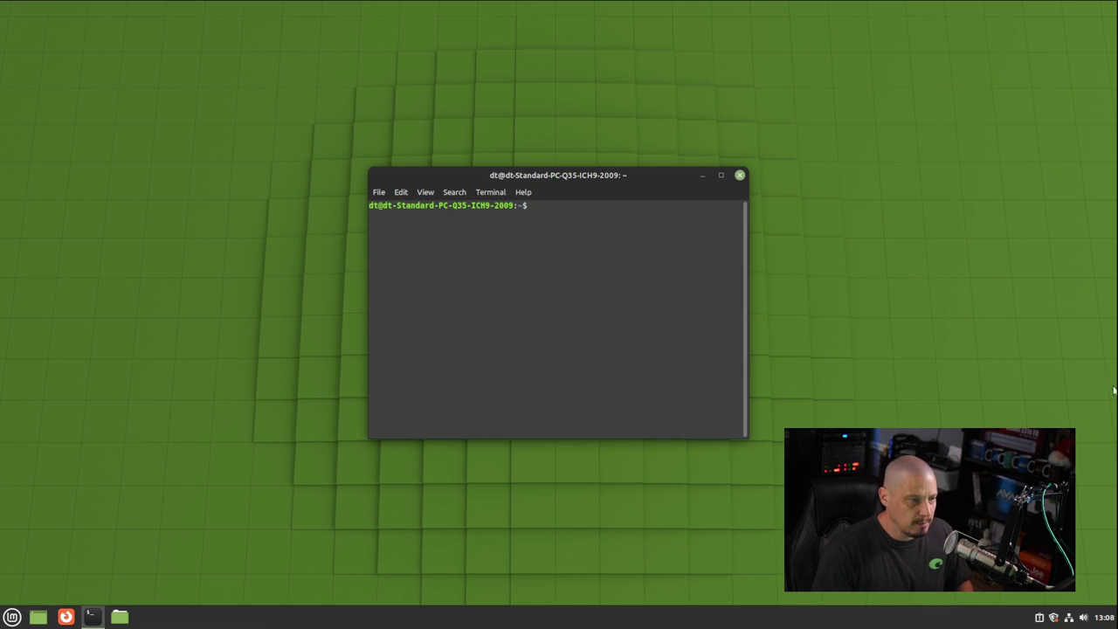
pyautogui.doubleClick(674, 183)
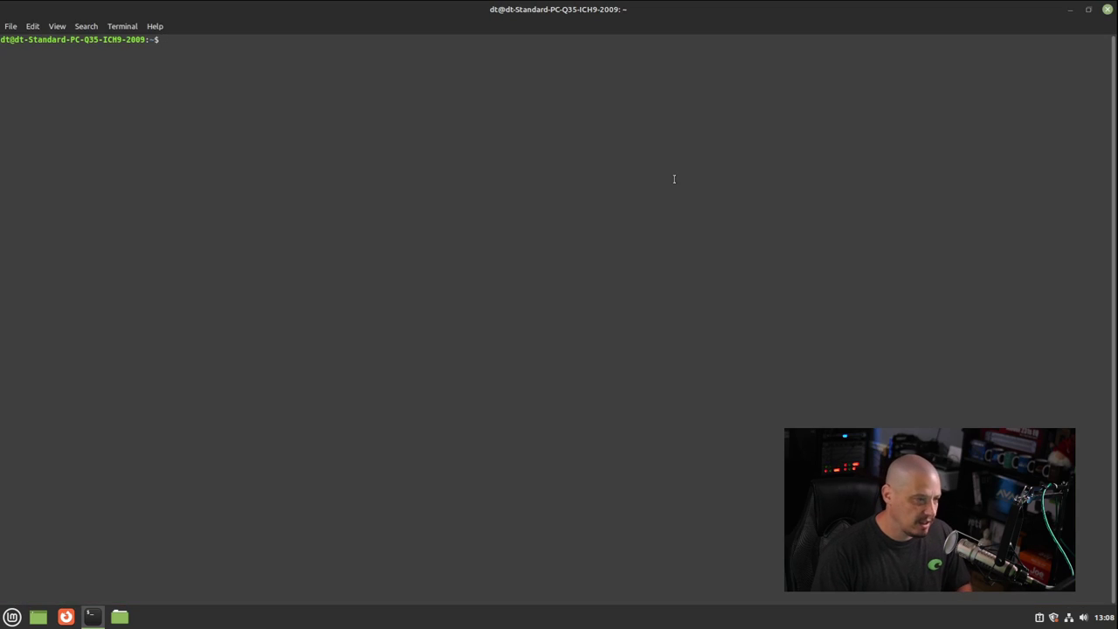
pyautogui.hotkey('ctrl', '+')
pyautogui.hotkey('ctrl', '+')
pyautogui.hotkey('ctrl', '+')
pyautogui.hotkey('ctrl', '+')
pyautogui.hotkey('ctrl', '+')
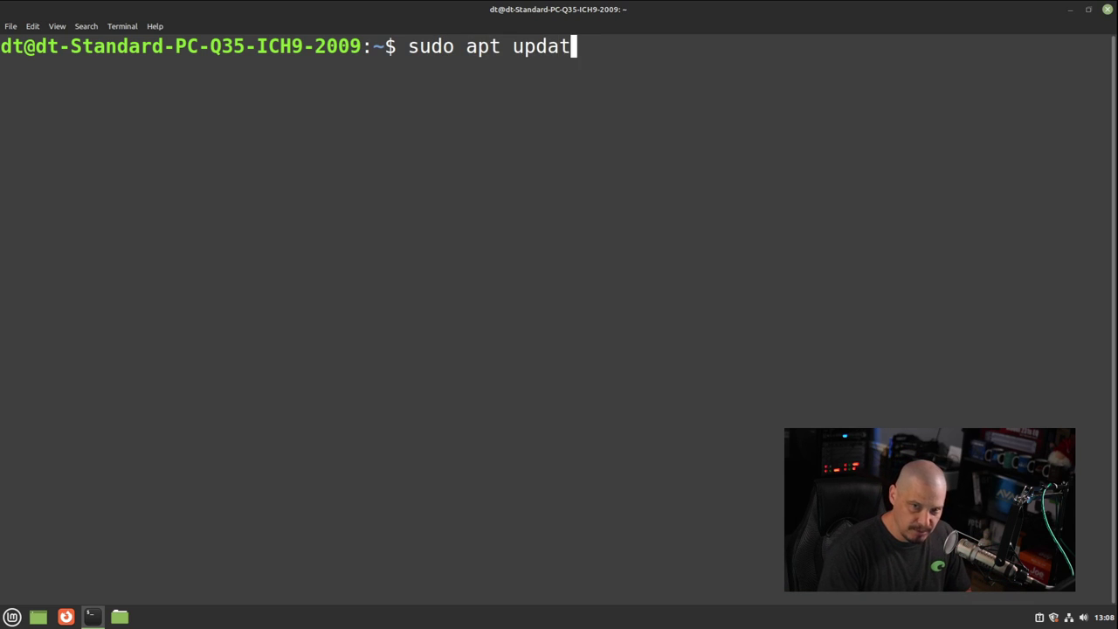
# Refresh the package lists with sudo apt update and install the upgrade tool with sudo apt install mintupgrade
pyautogui.press('Return')
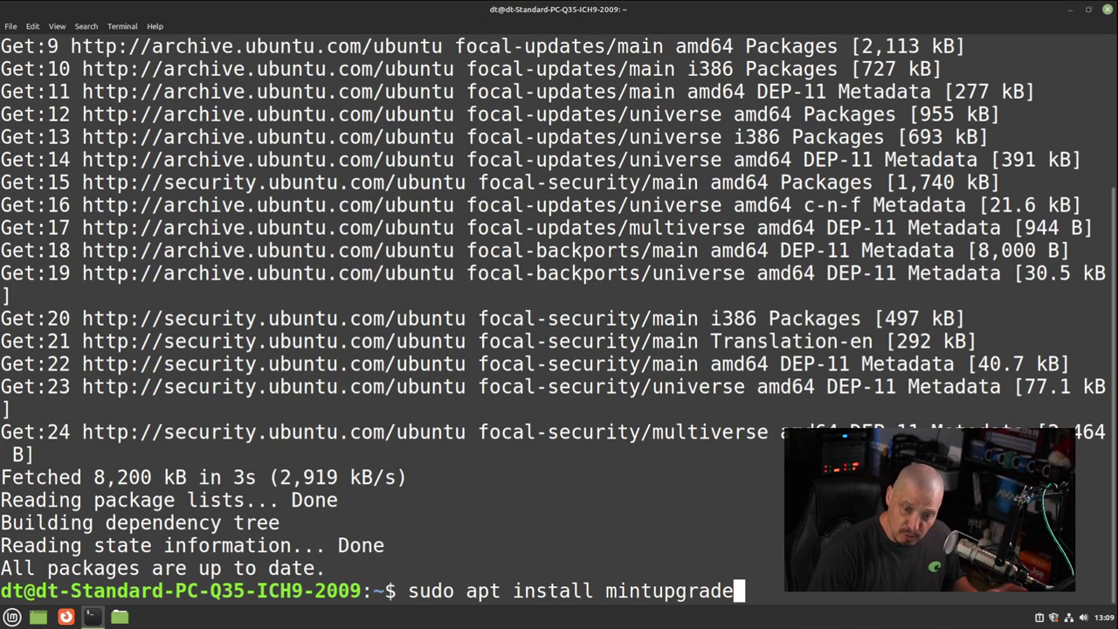
pyautogui.press('Return')
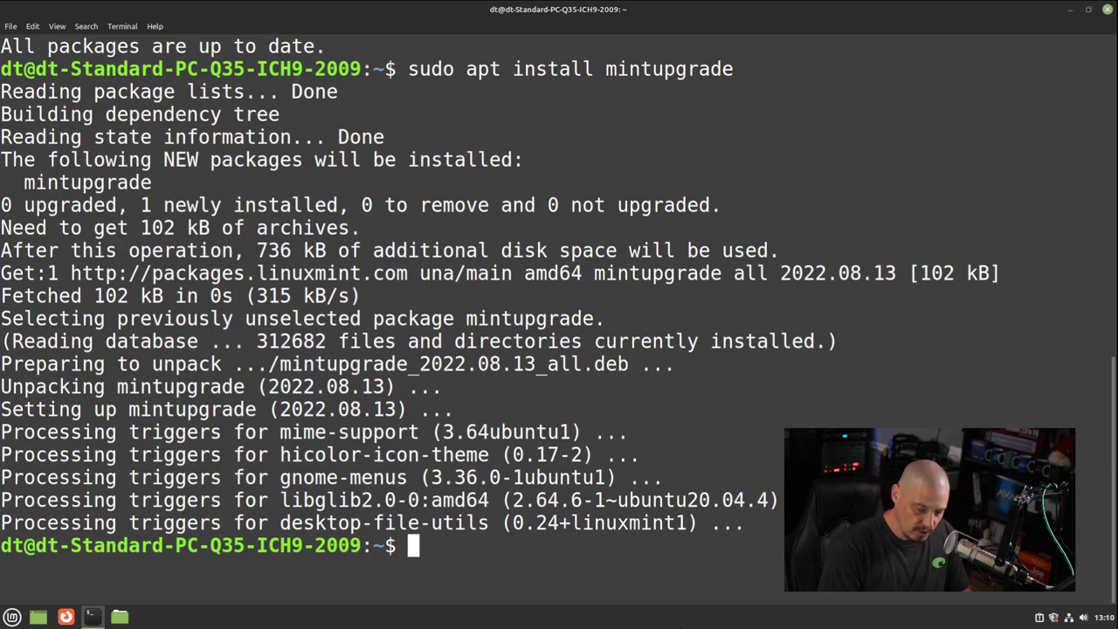
# Launch the Upgrade Tool with sudo mintupgrade and start the Phase 1 preparation tests
pyautogui.write('sudo mi')
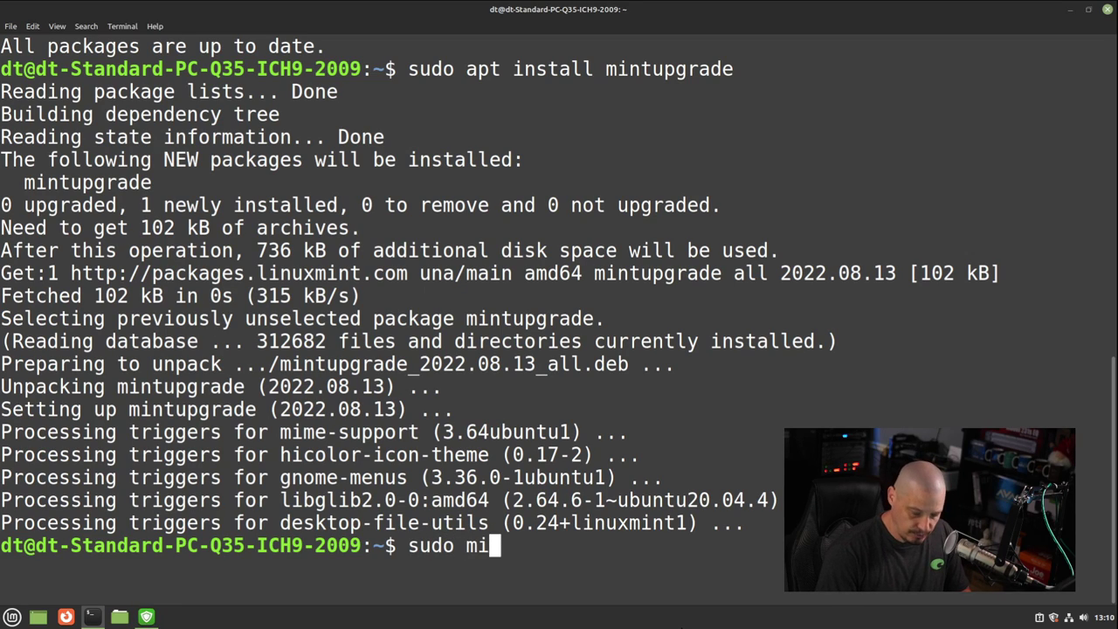
pyautogui.write('ntupgrade')
pyautogui.press('Return')
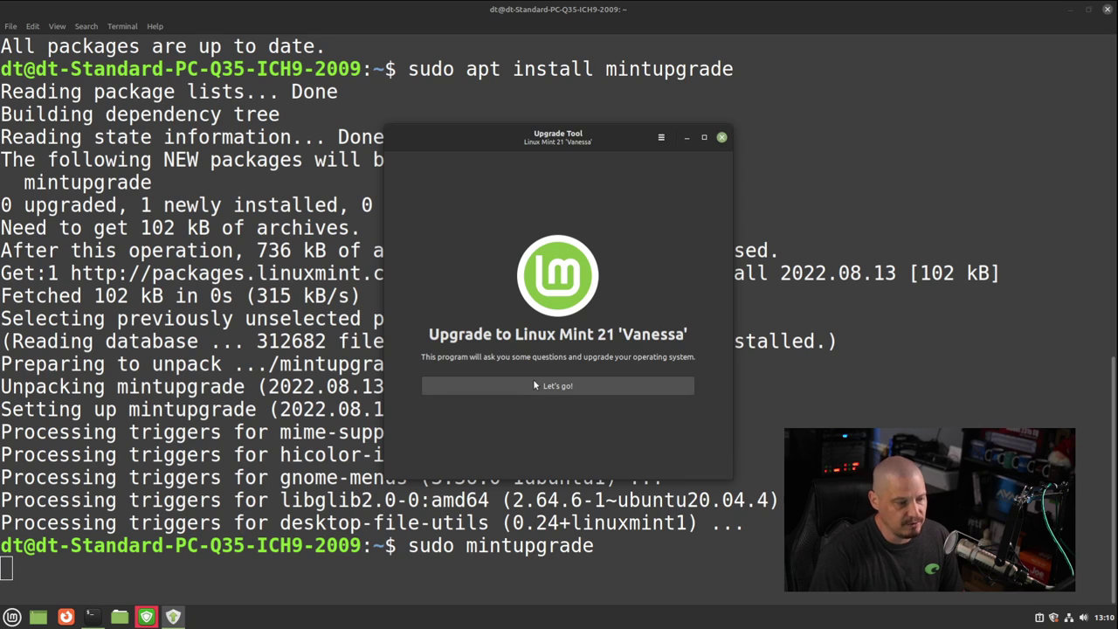
pyautogui.click(584, 390)
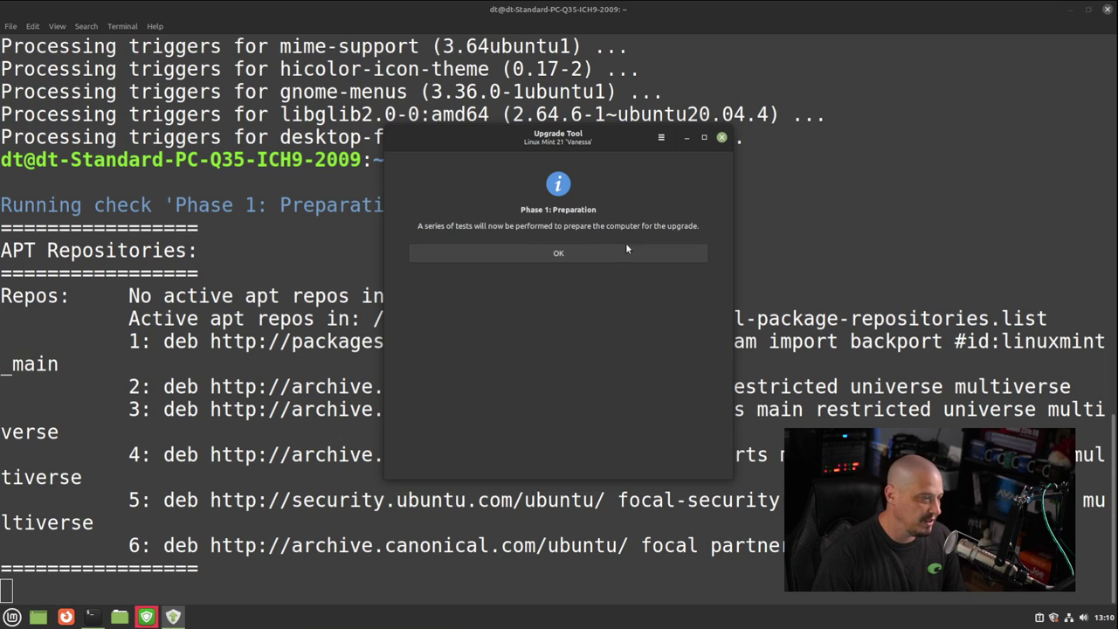
pyautogui.click(571, 254)
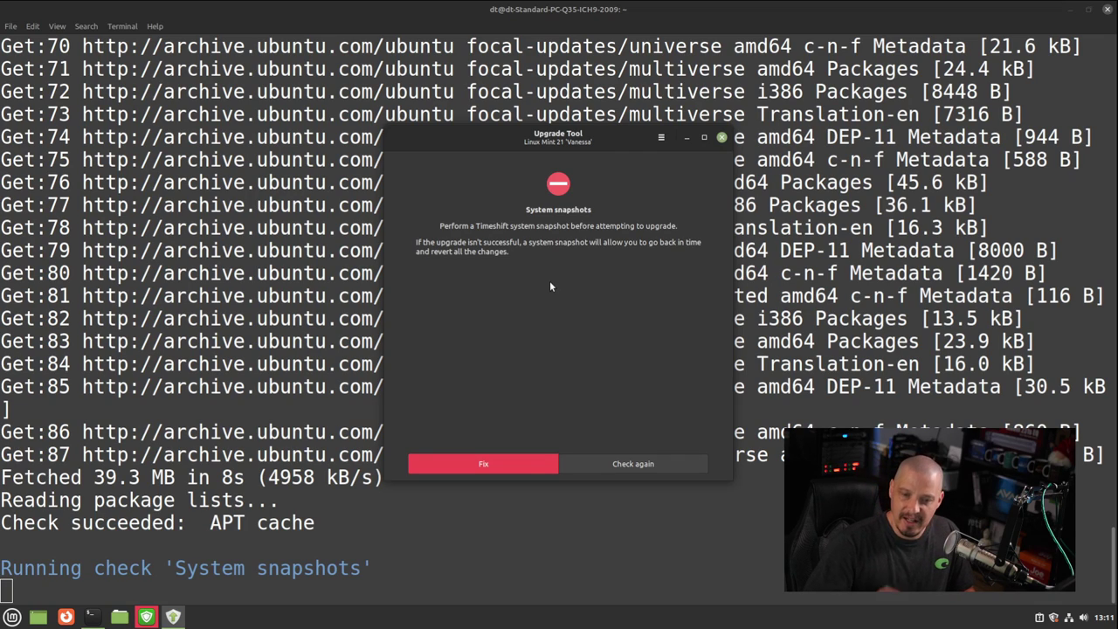
# Fix the System snapshots check by creating a Timeshift snapshot, then close Timeshift
pyautogui.click(487, 466)
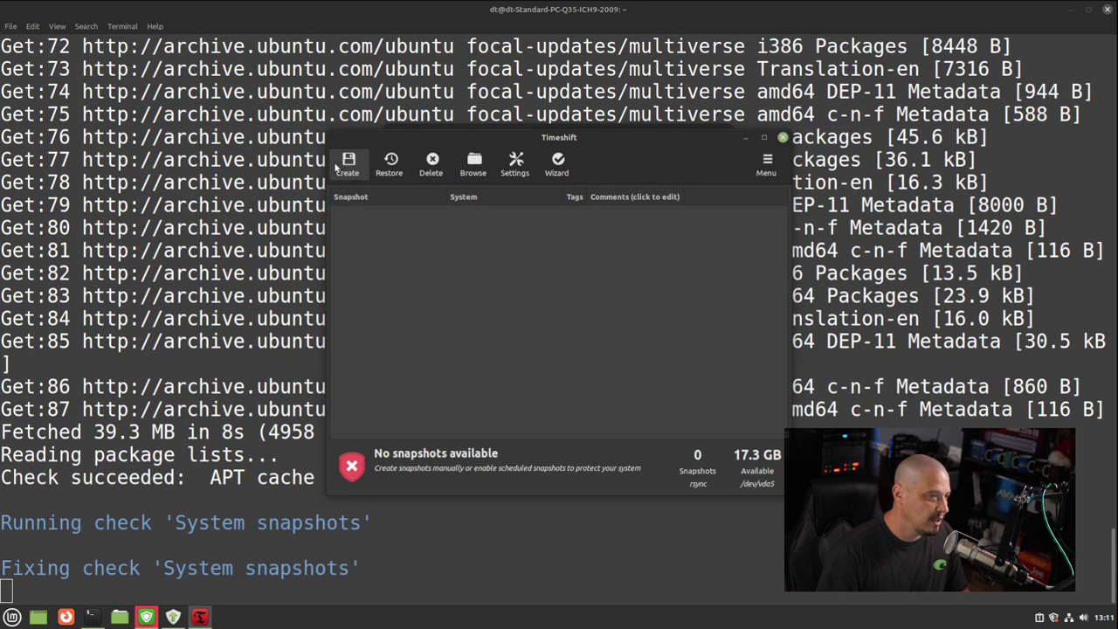
pyautogui.click(347, 163)
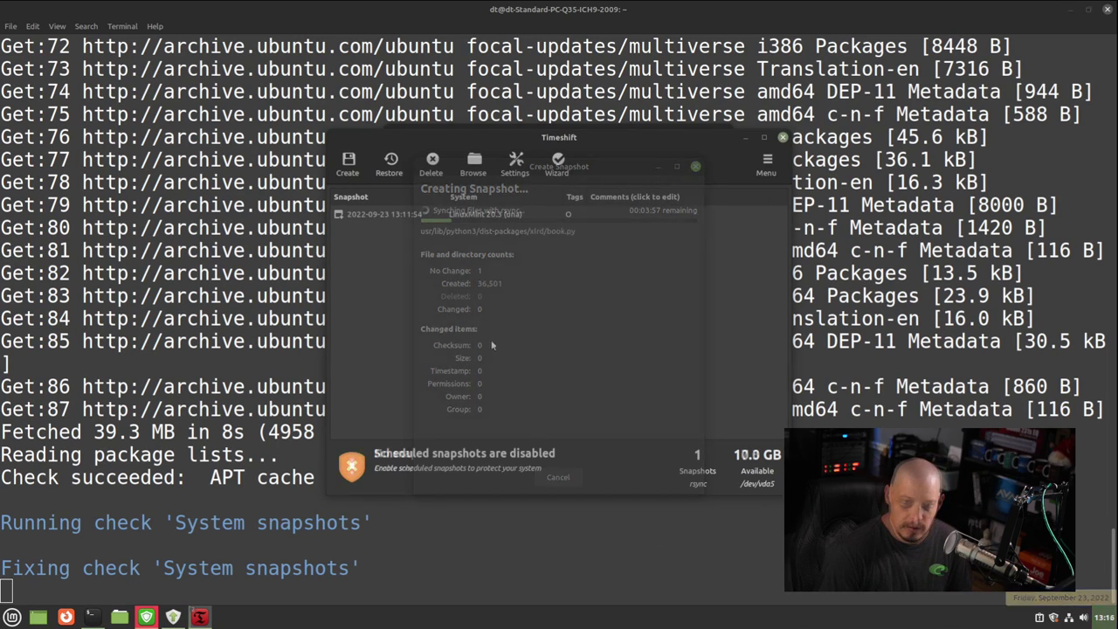
pyautogui.click(392, 213)
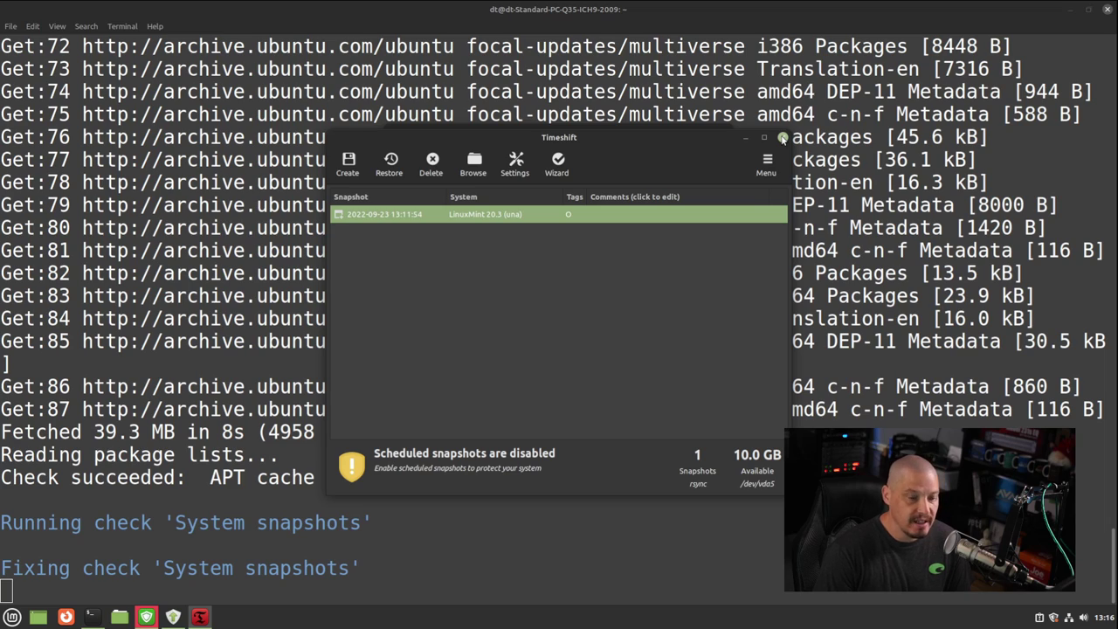
pyautogui.click(783, 137)
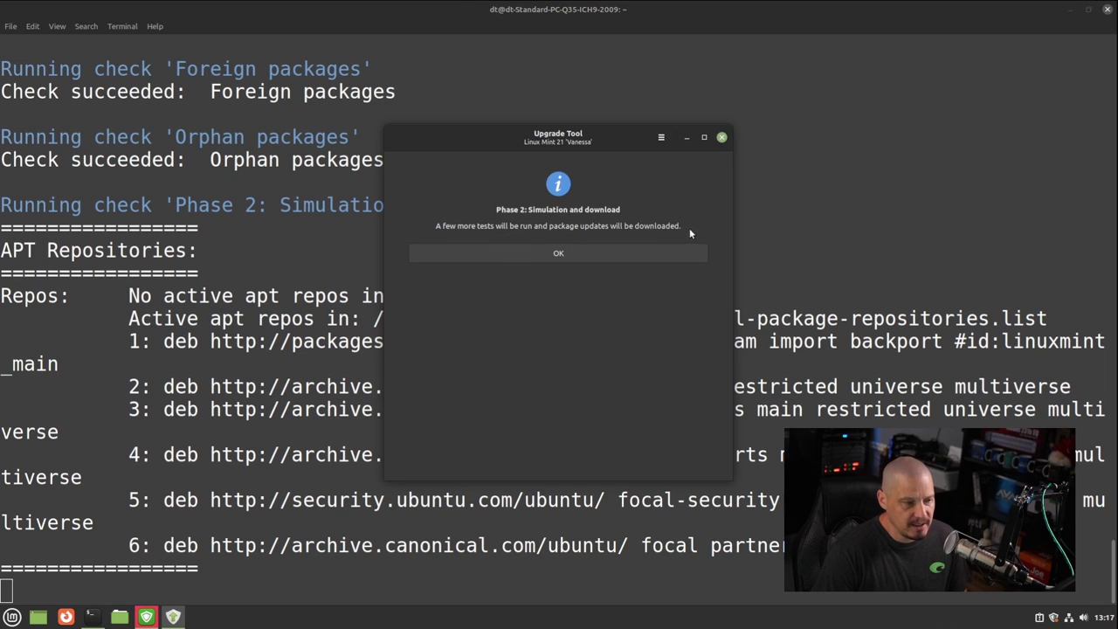
# Start Phase 2, Simulation and download, and accept the package changes listed by the upgrade simulation
pyautogui.click(556, 254)
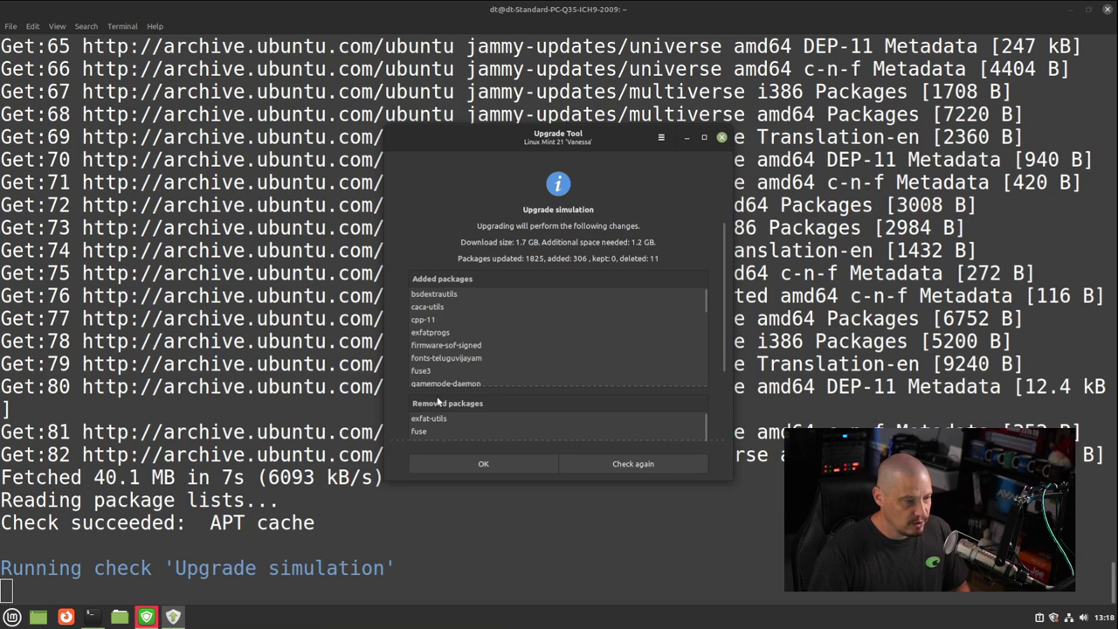
pyautogui.click(497, 467)
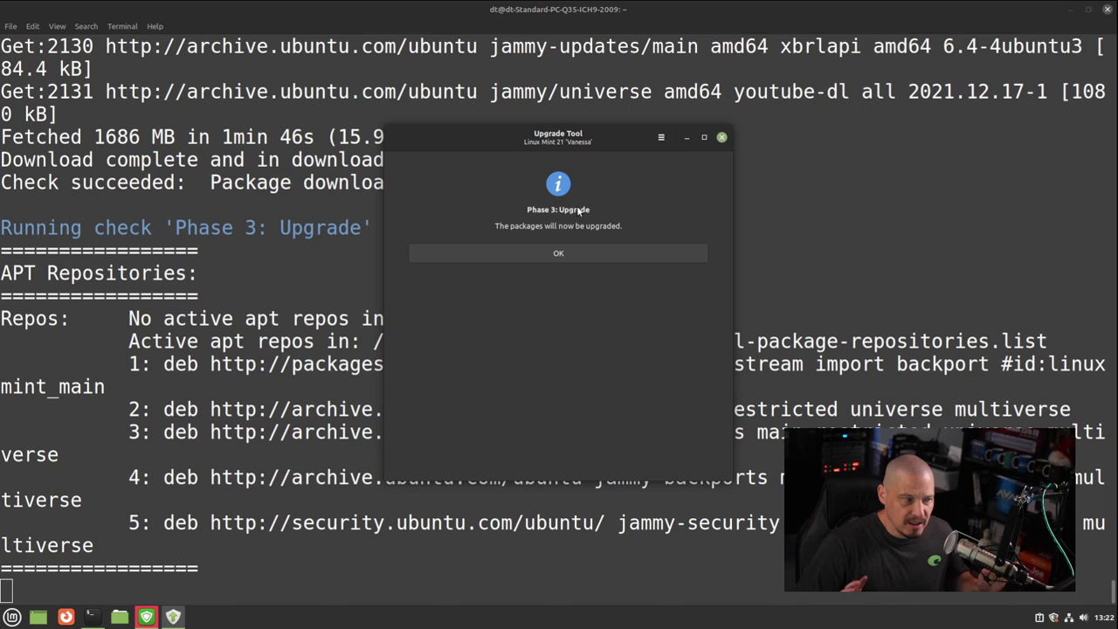
# Run the Phase 3 package upgrade, remove the listed orphan packages and close the Upgrade Tool
pyautogui.click(559, 254)
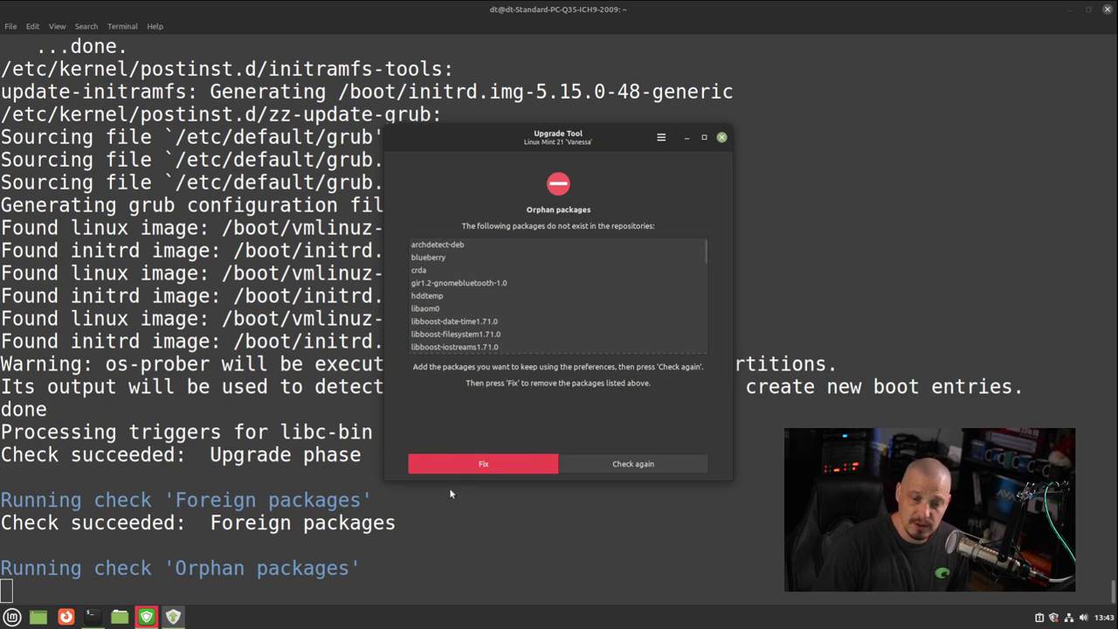
pyautogui.click(509, 465)
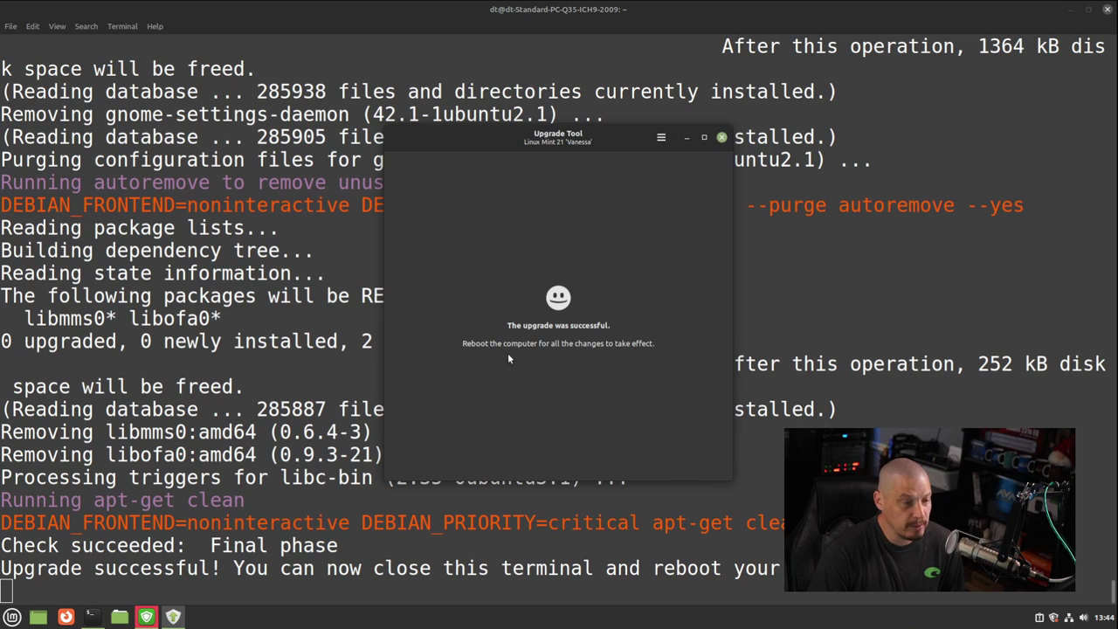
pyautogui.click(723, 138)
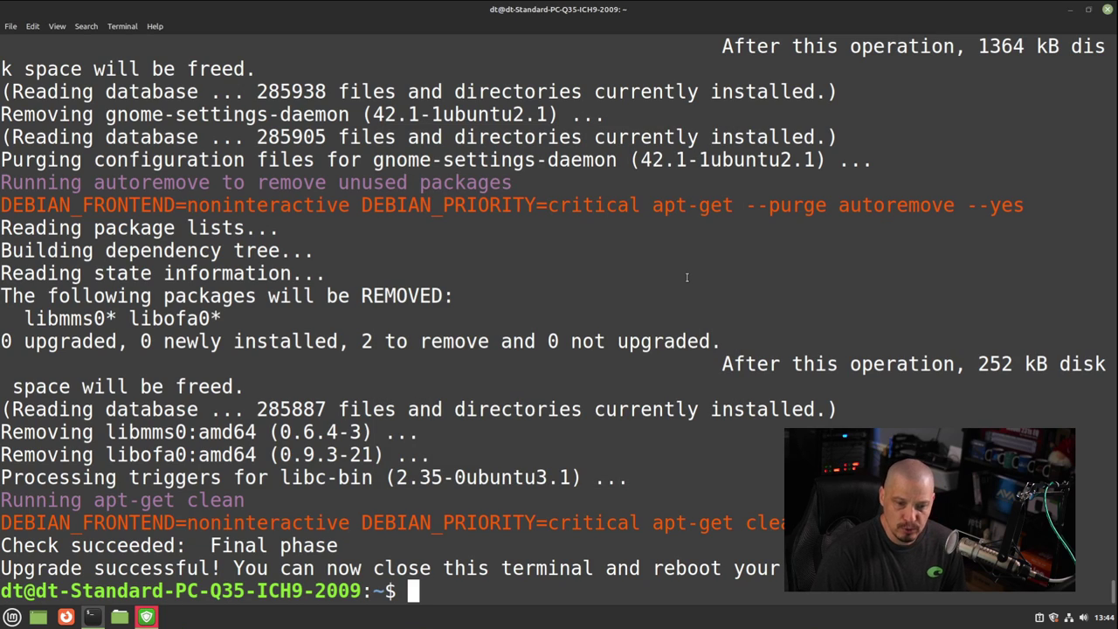
# Uninstall the upgrade tool with sudo apt remove mintupgrade, entering the account's sudo password and accepting the removal
pyautogui.write('sudo ')
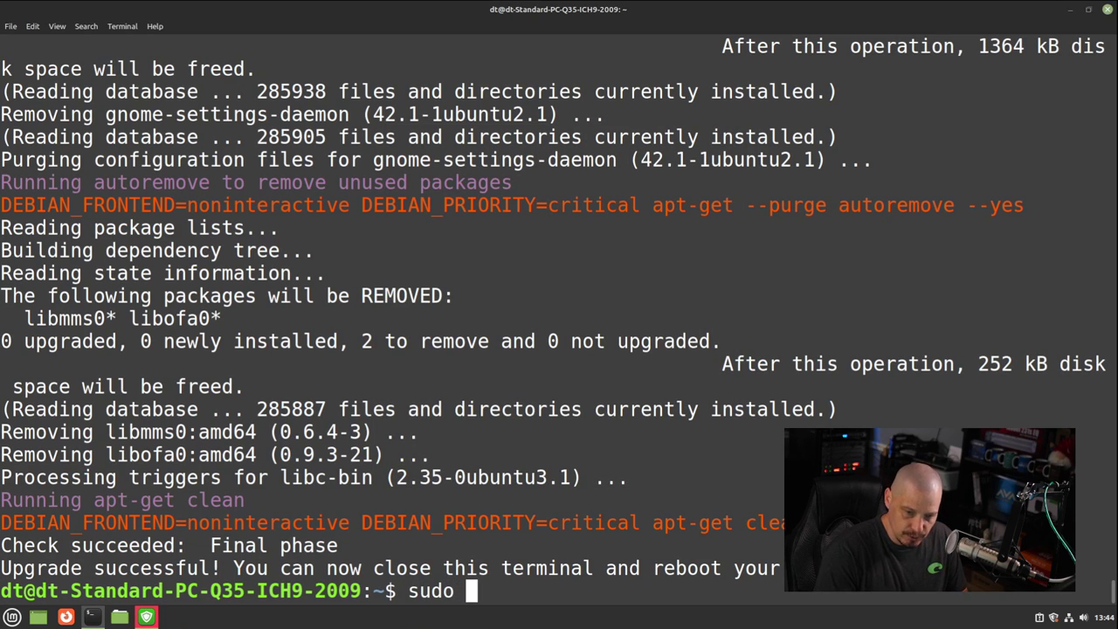
pyautogui.write('apt remov')
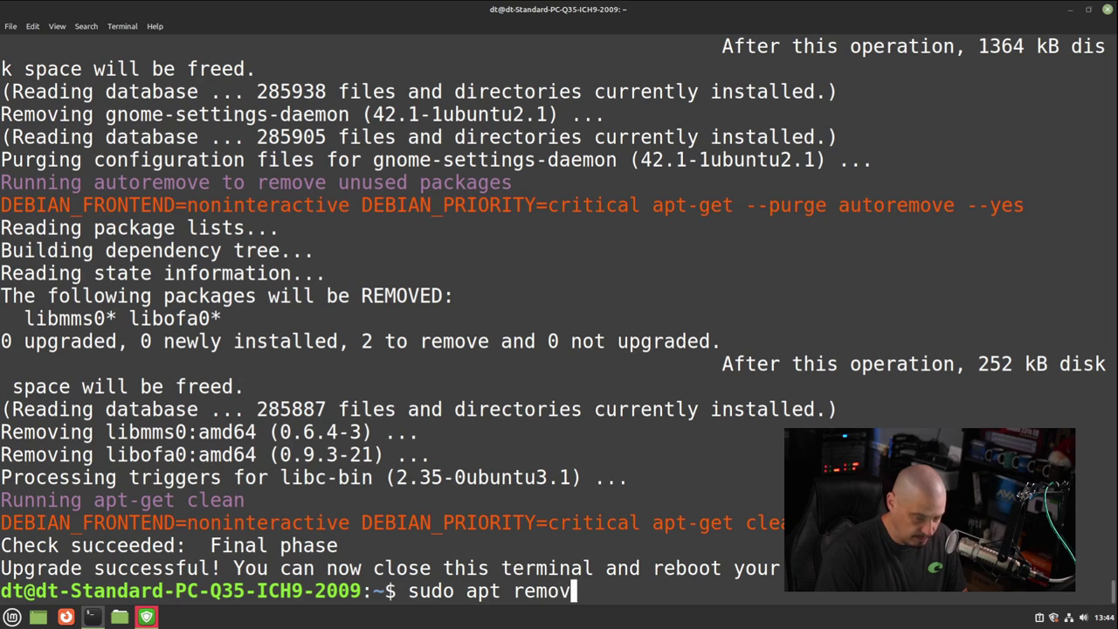
pyautogui.write('e mintup')
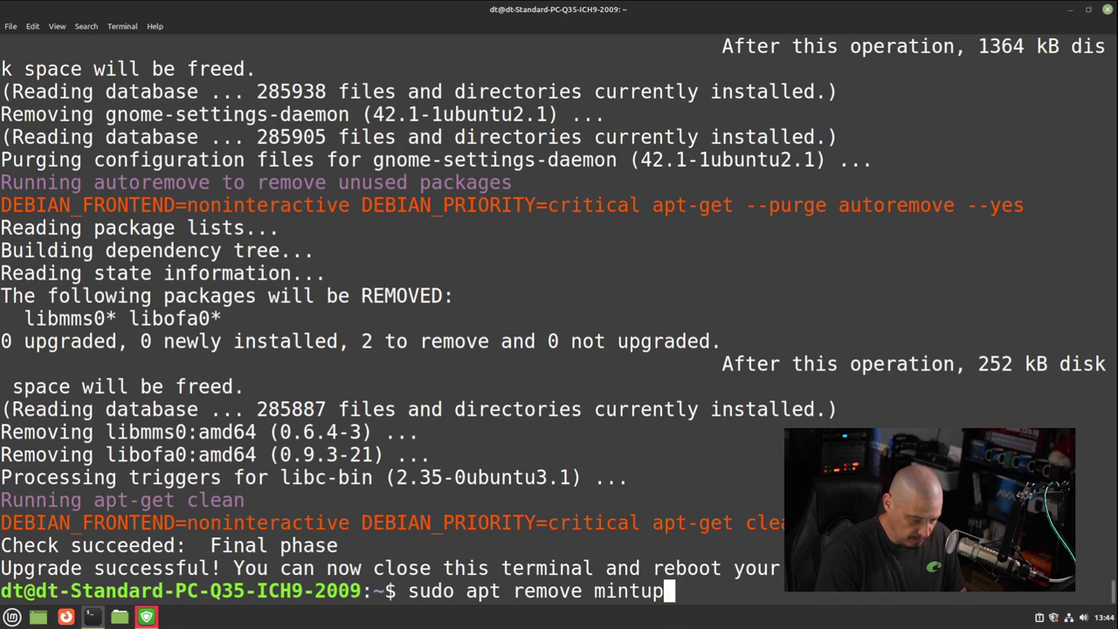
pyautogui.write('grade')
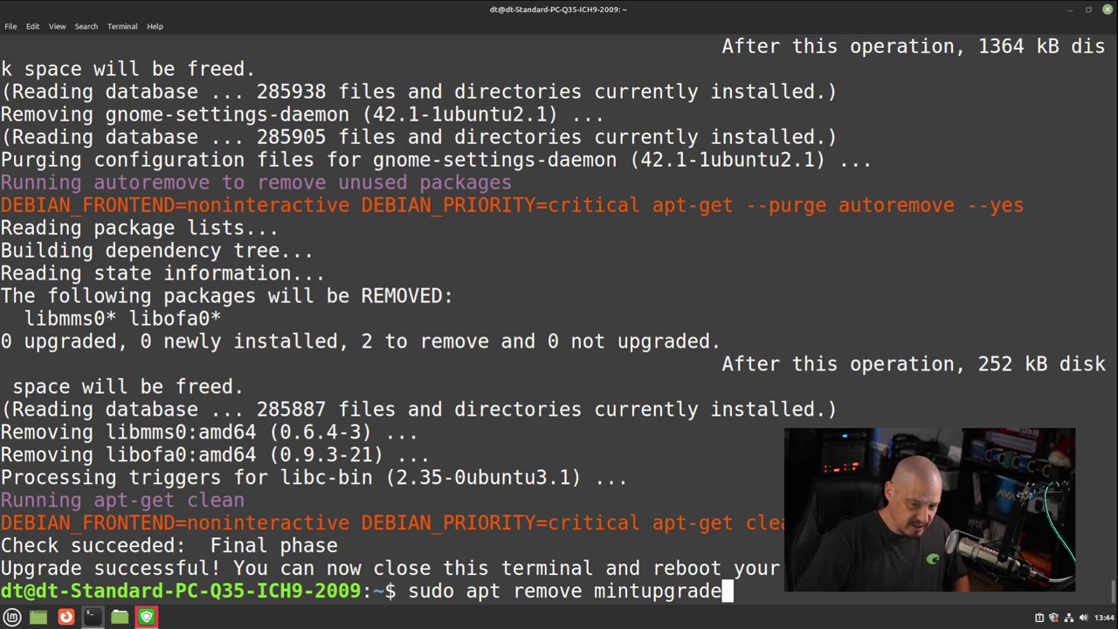
pyautogui.press('Return')
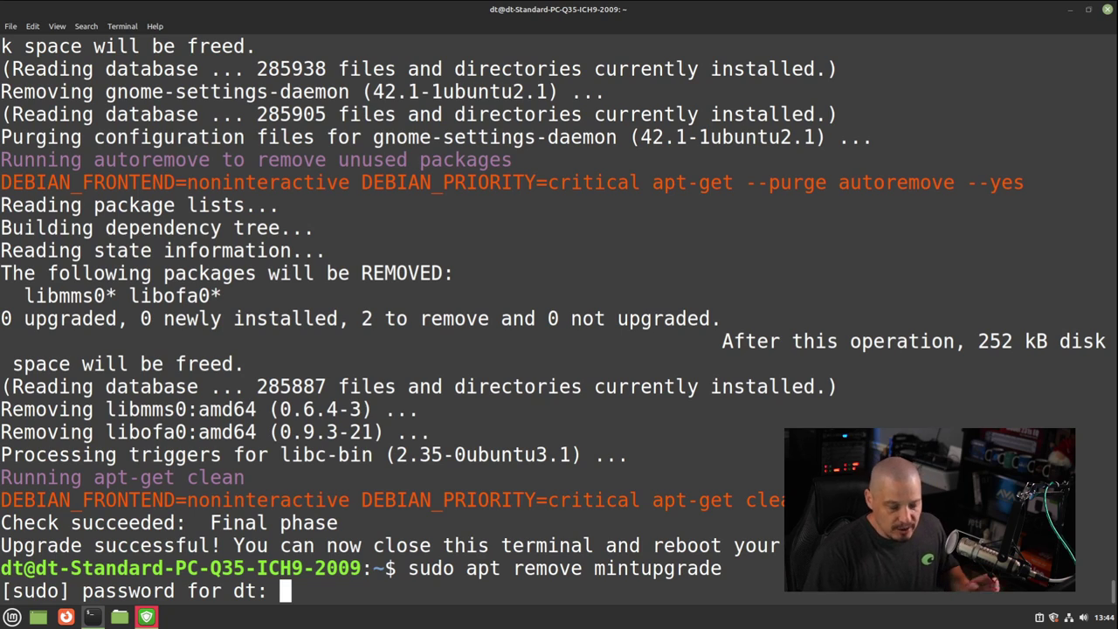
pyautogui.write('**')
pyautogui.press('Return')
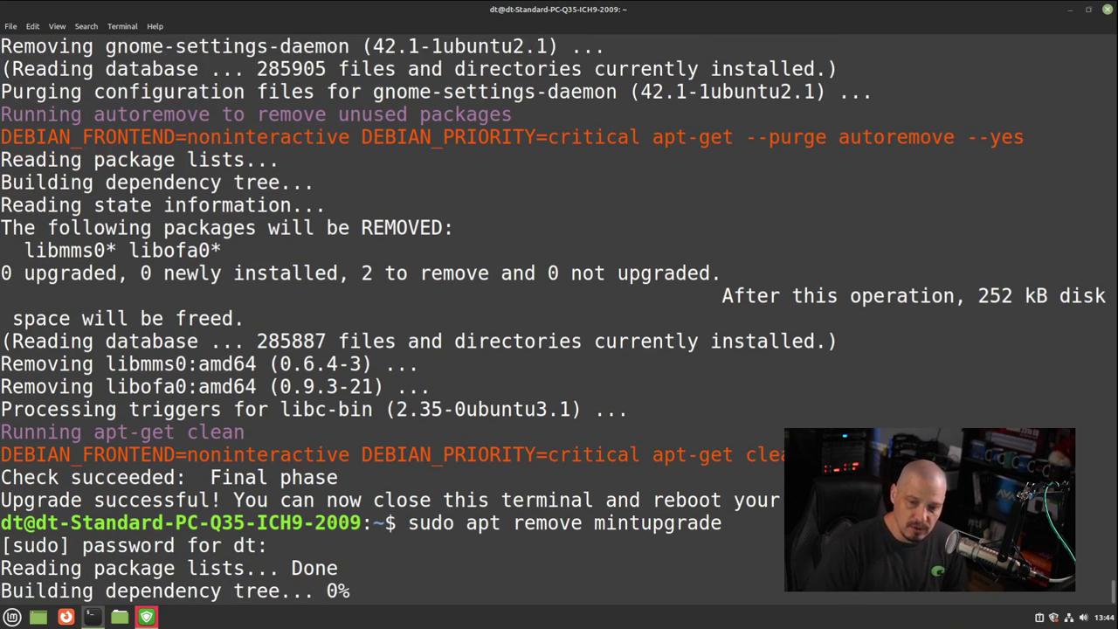
pyautogui.press('Return')
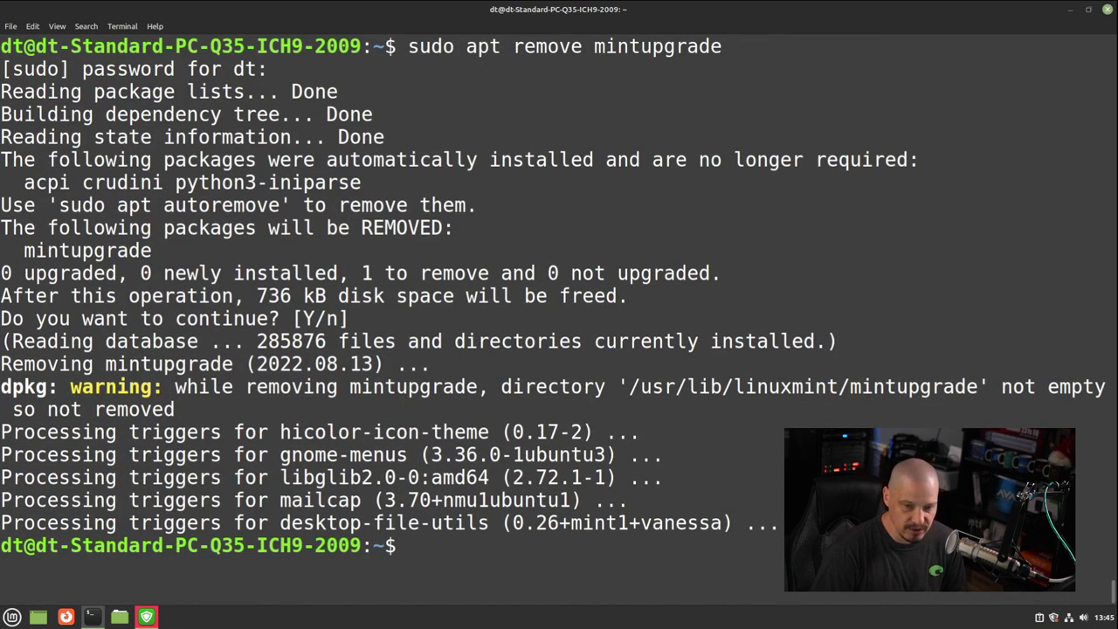
# Restart the computer from the terminal with the reboot command
pyautogui.write('reboo')
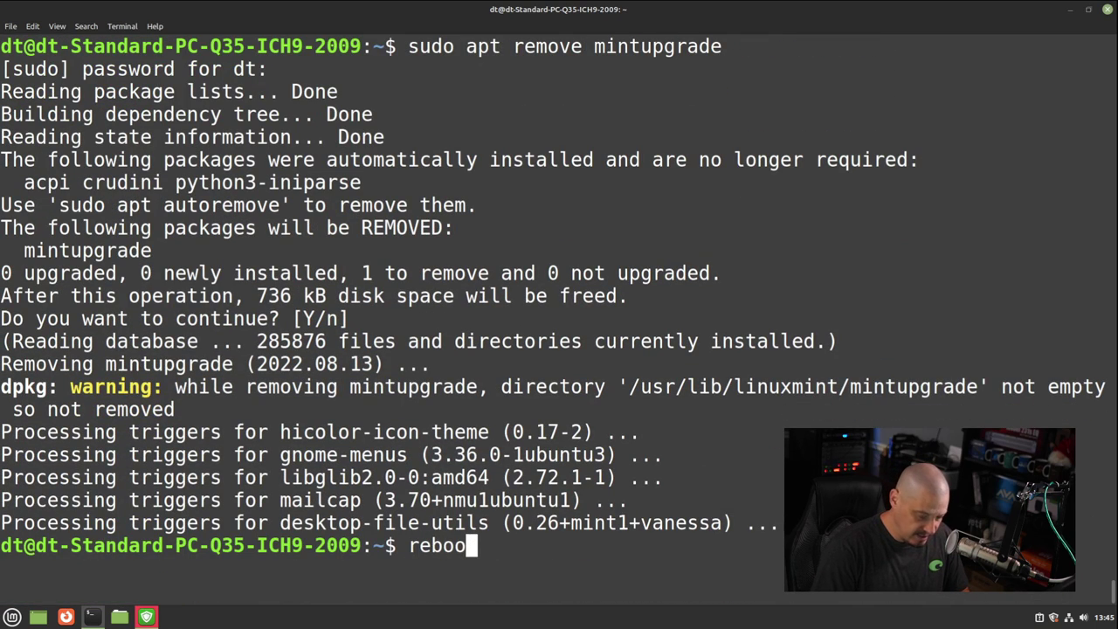
pyautogui.write('t')
pyautogui.press('Return')
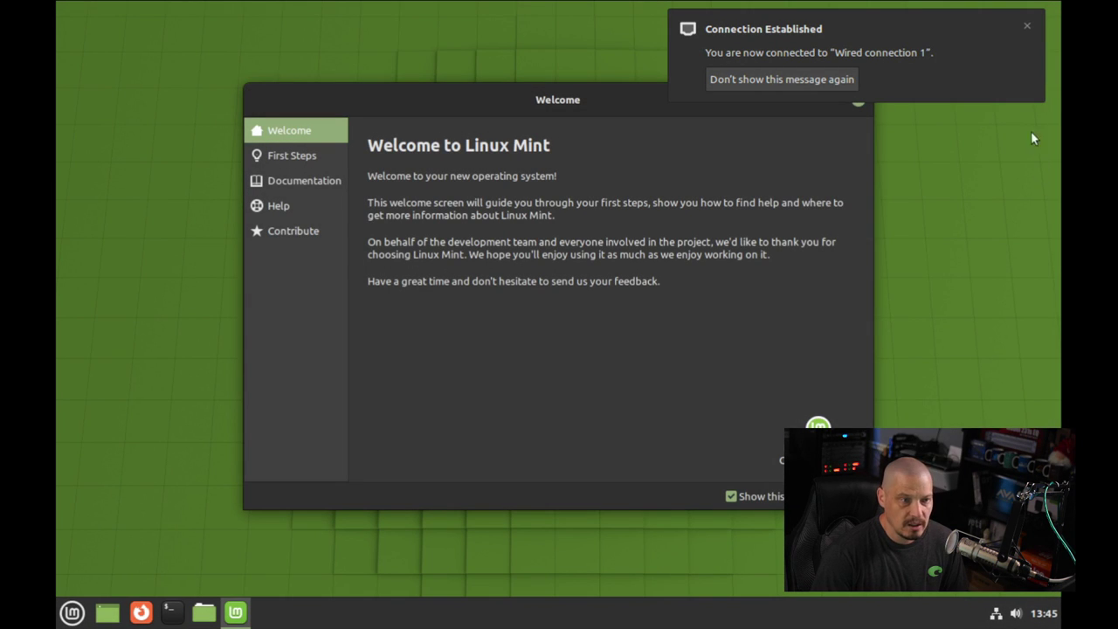
# Dismiss the Connection Established notification and close the Linux Mint Welcome window
pyautogui.click(1026, 26)
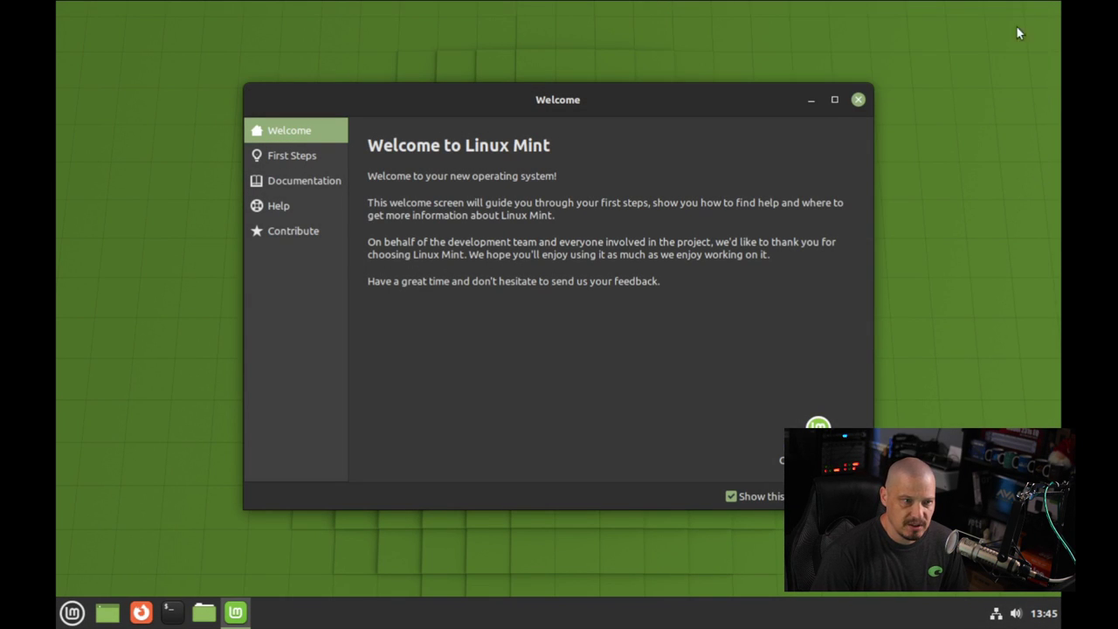
pyautogui.click(859, 101)
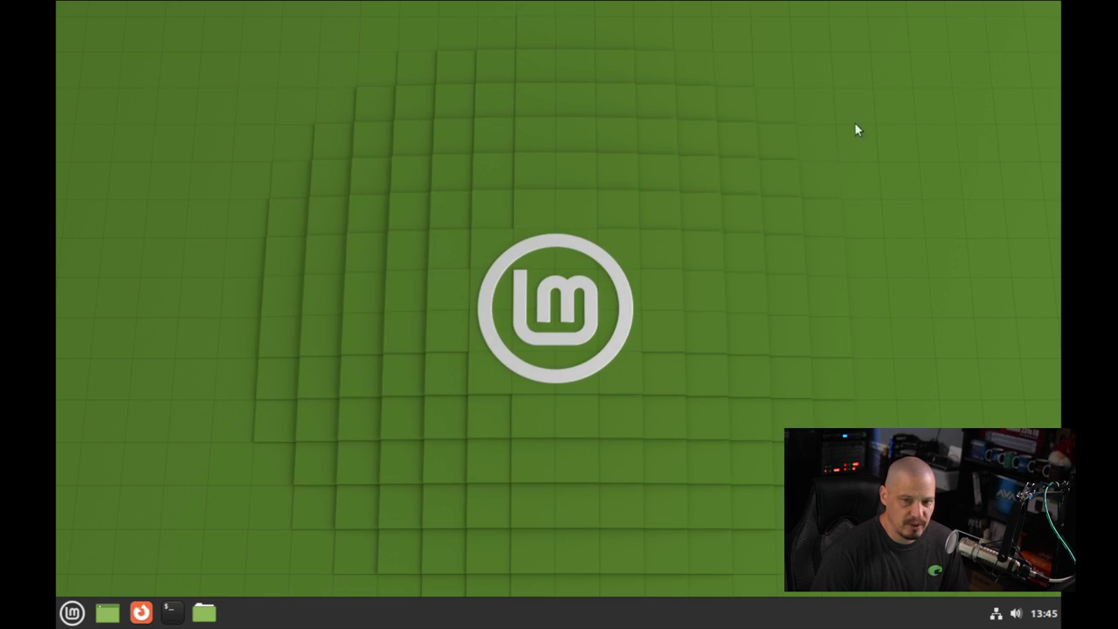
# Set the display resolution to 1920 × 1080 (16:9) in the Display settings, keep the new configuration and close the settings window
pyautogui.click(71, 612)
pyautogui.moveTo(242, 419)
pyautogui.write('displ')
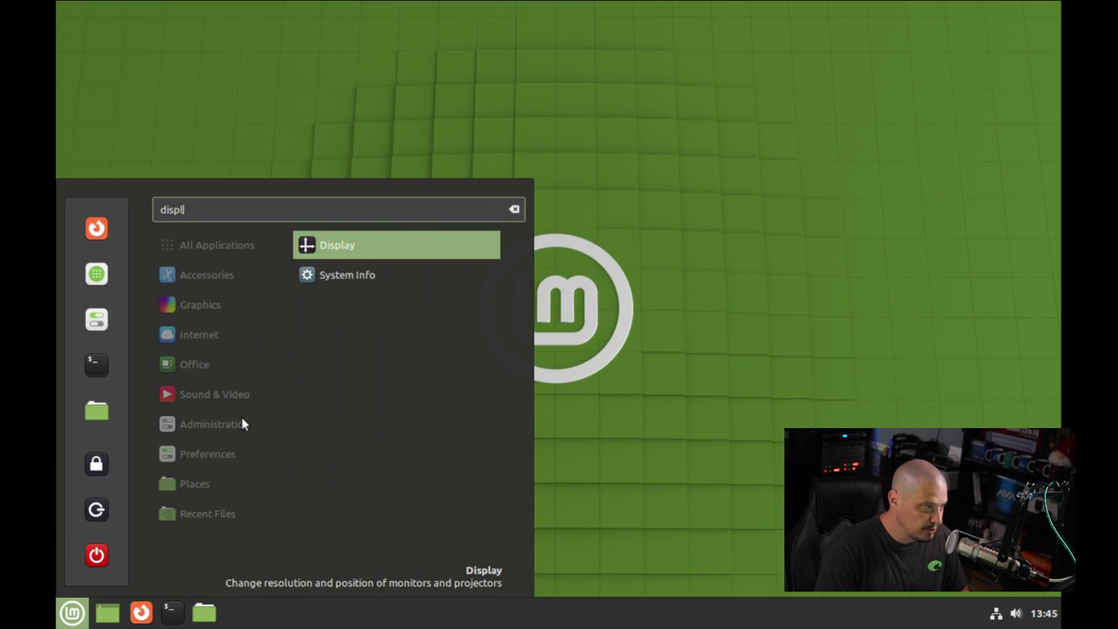
pyautogui.press('Return')
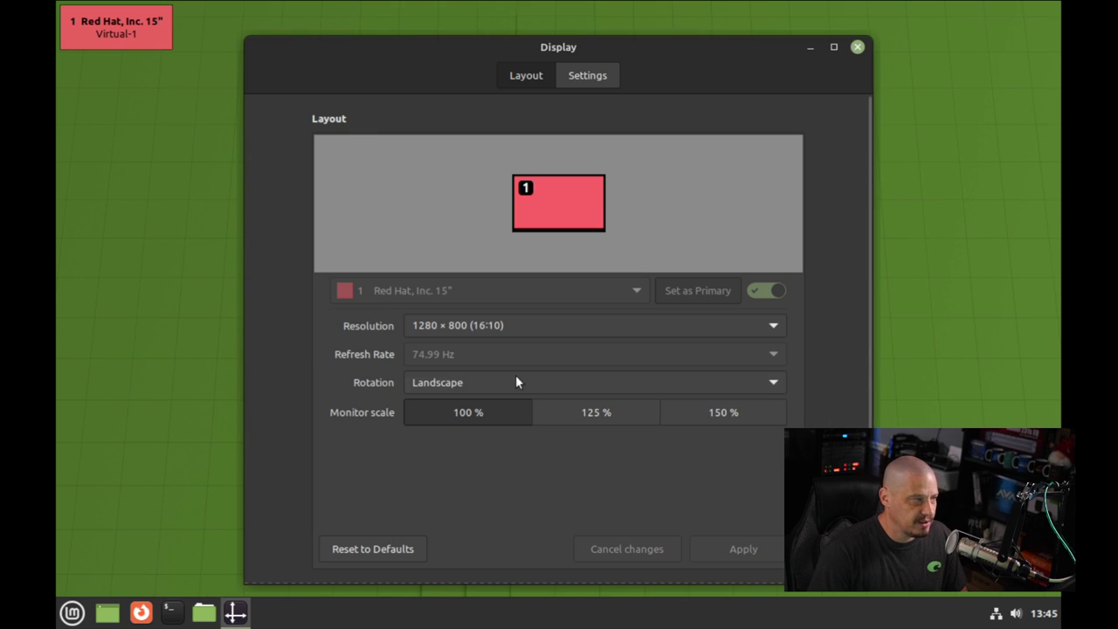
pyautogui.click(545, 325)
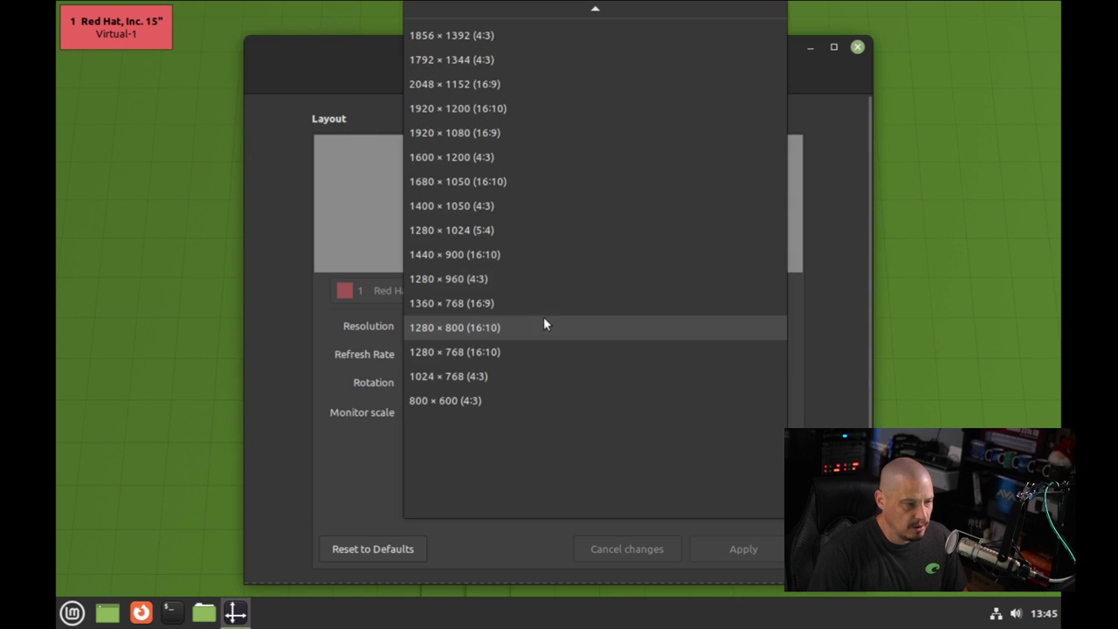
pyautogui.click(512, 133)
pyautogui.click(732, 548)
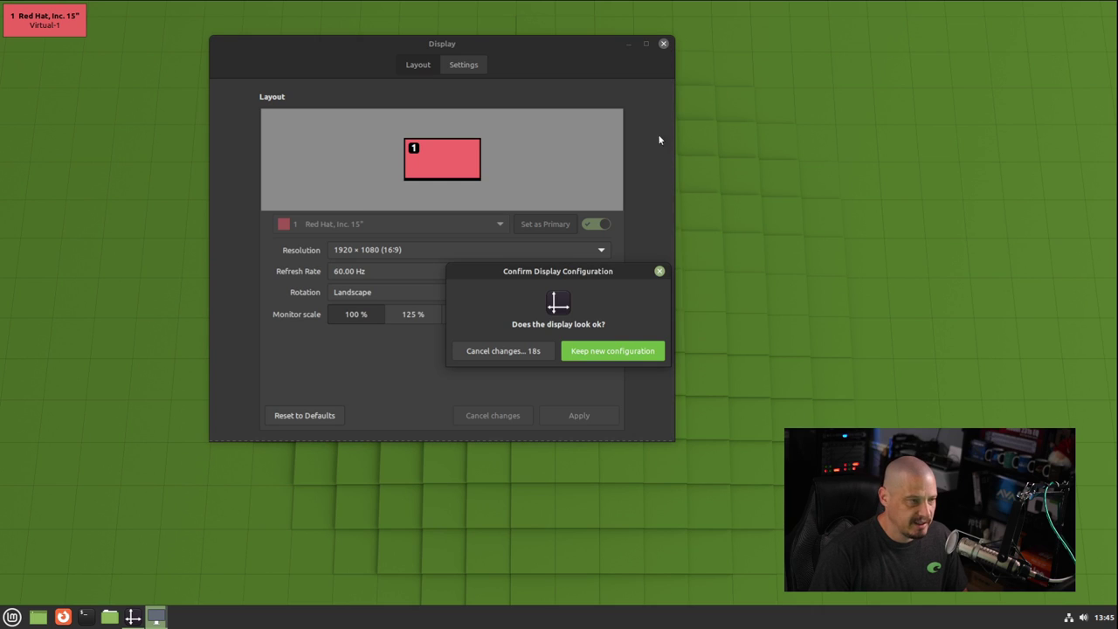
pyautogui.click(620, 353)
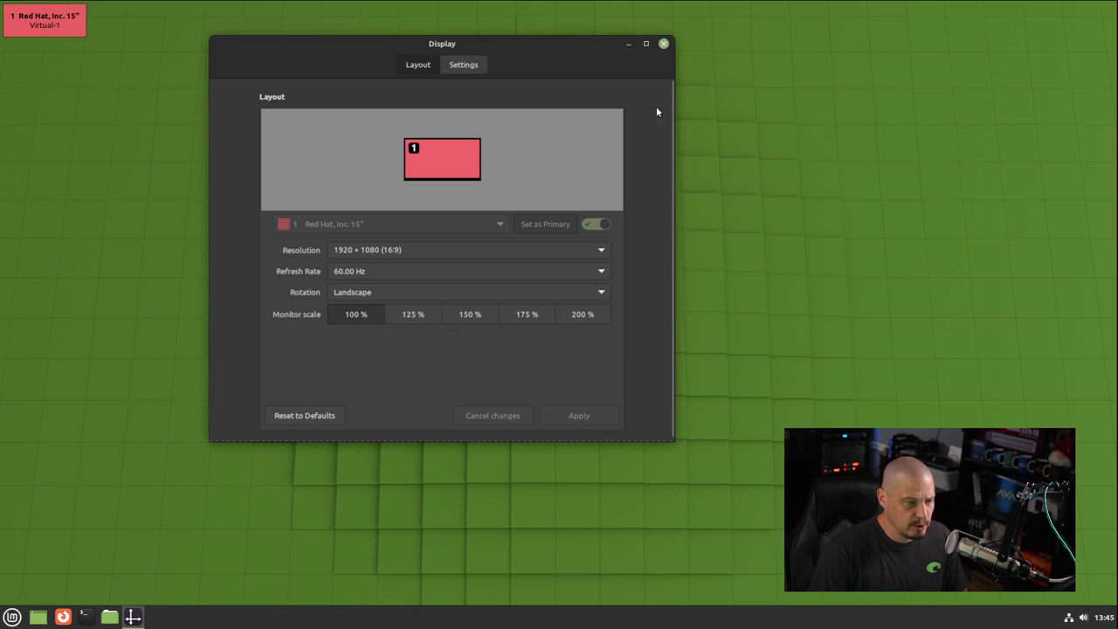
pyautogui.click(663, 44)
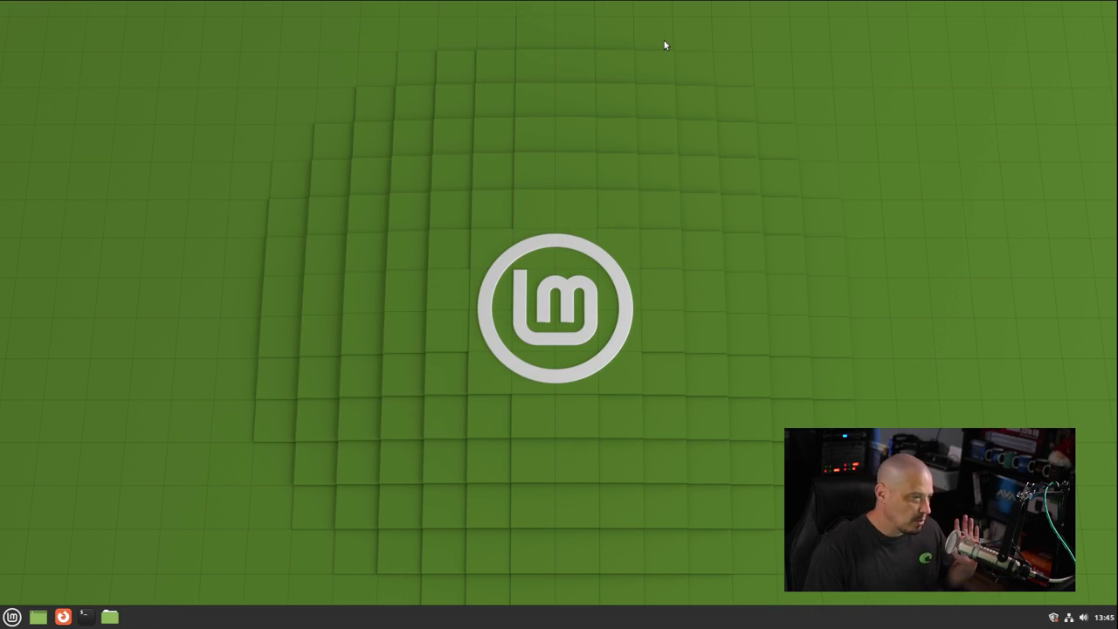